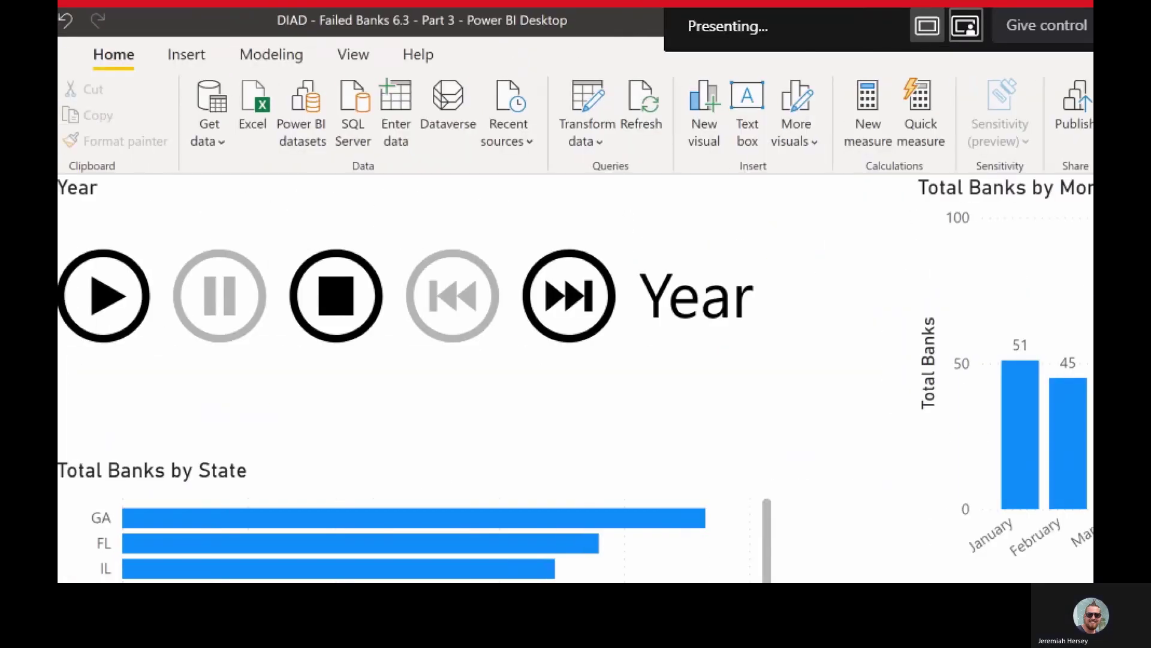
Apply the built-in High contrast theme so the report's bar charts turn from blue to green.
left_click_drag(309, 41, 395, 73)
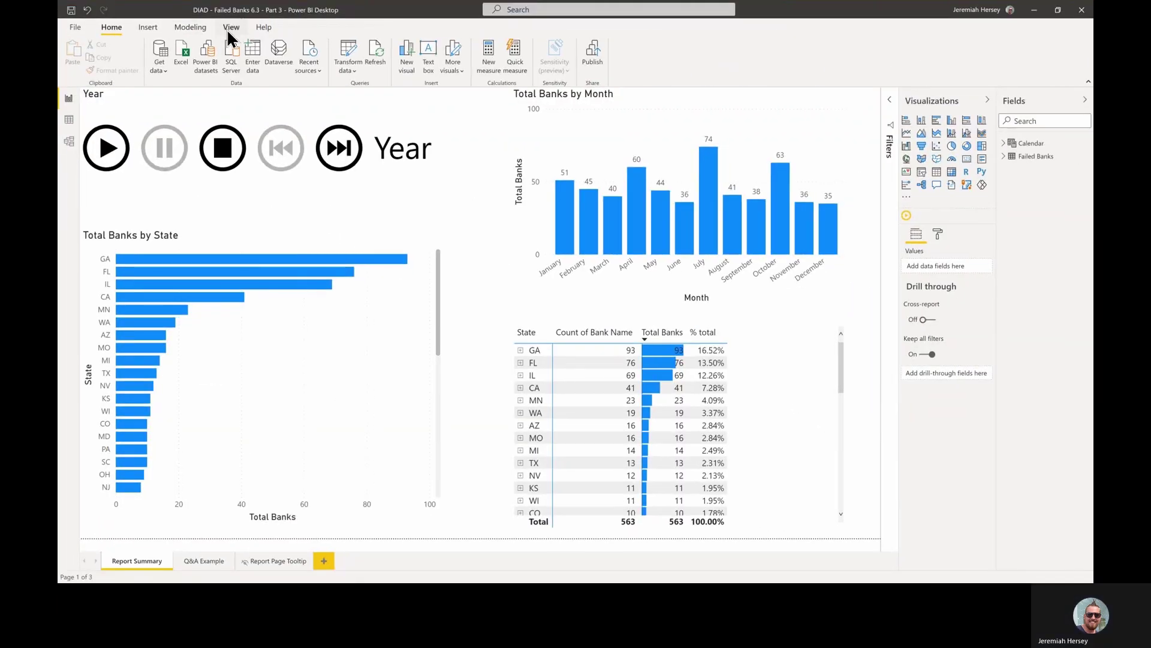
left_click(350, 59)
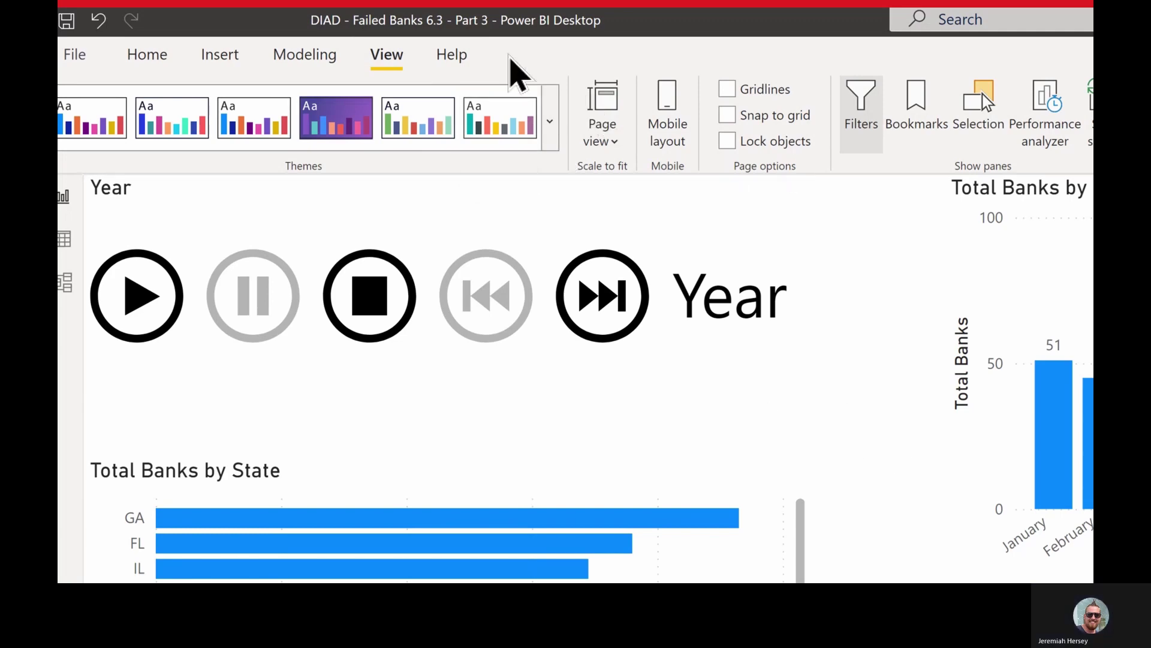
left_click(549, 122)
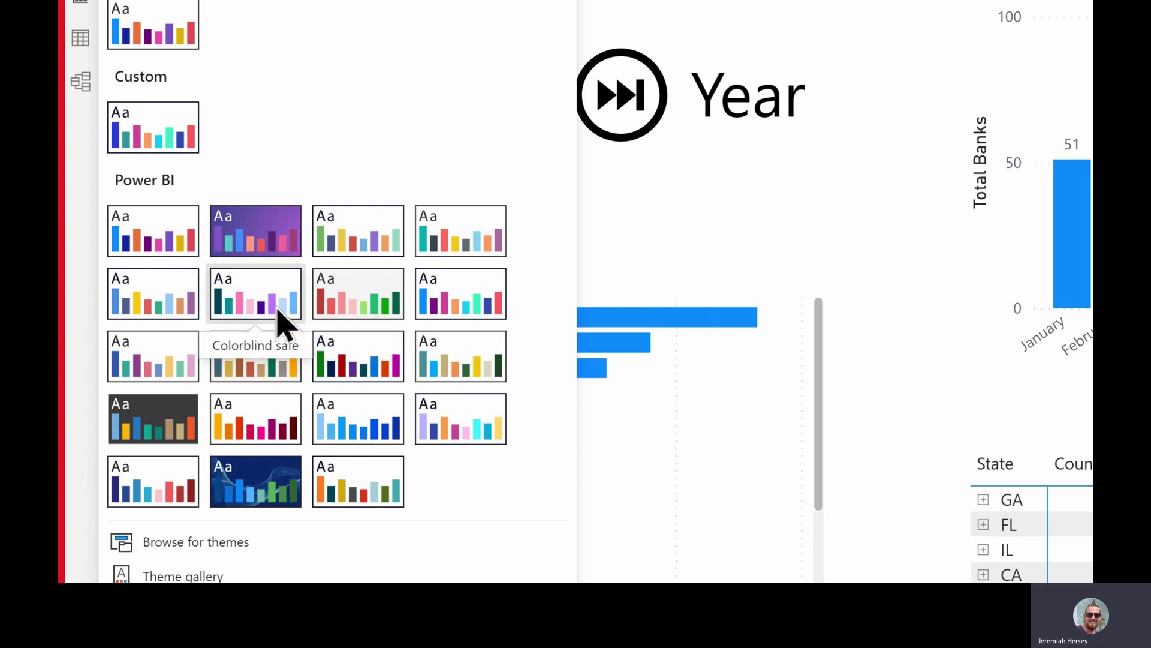
left_click(373, 367)
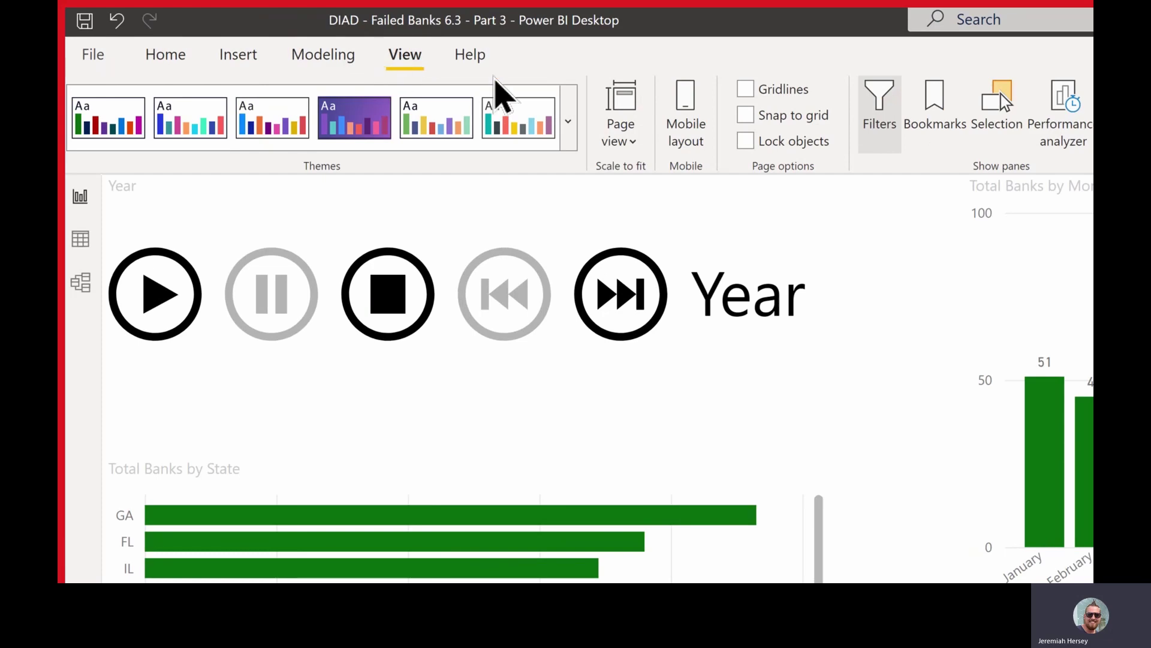
Customize the current High Contrast theme and set Color 1 to dark blue #10107B.
left_click(569, 123)
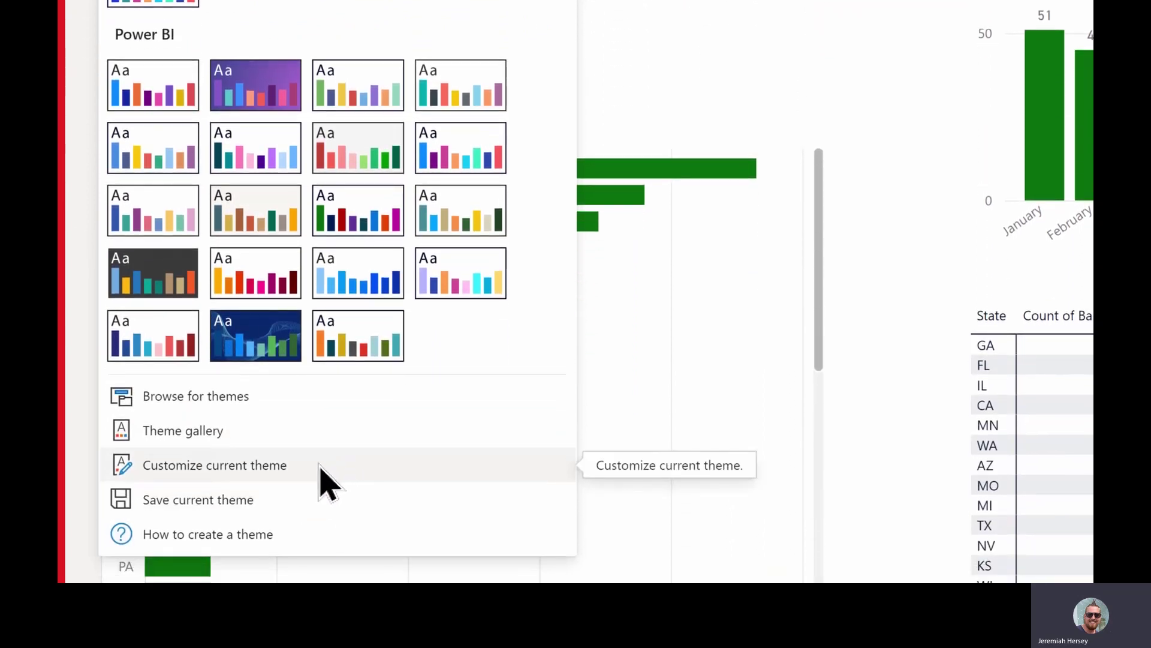
left_click(320, 466)
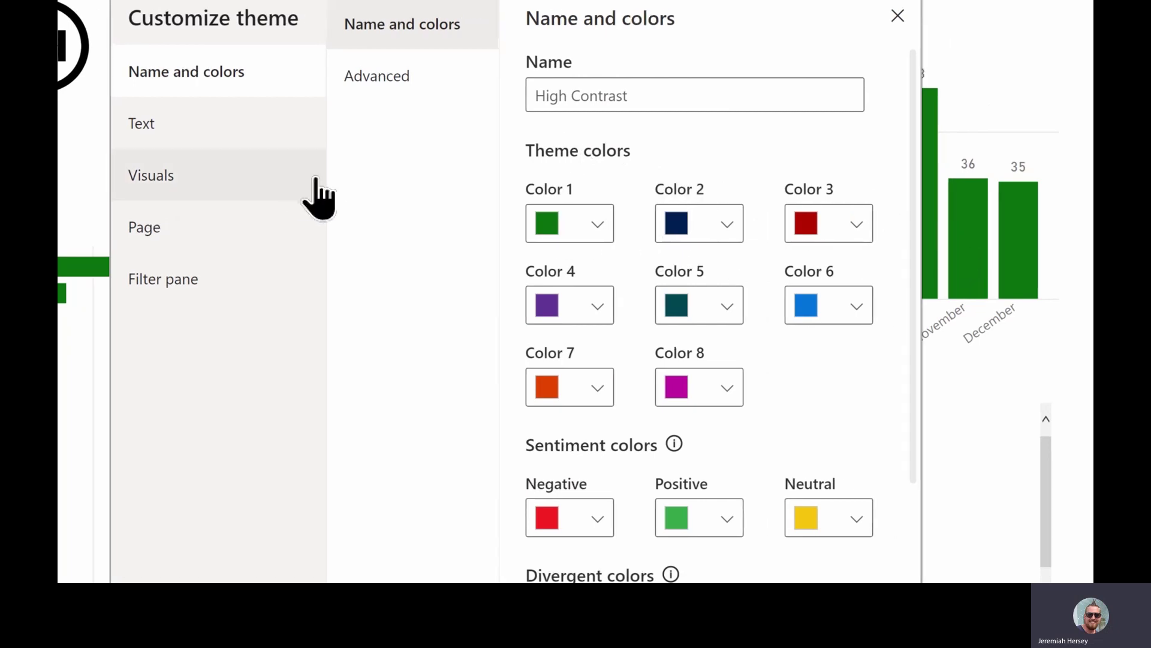
left_click(598, 225)
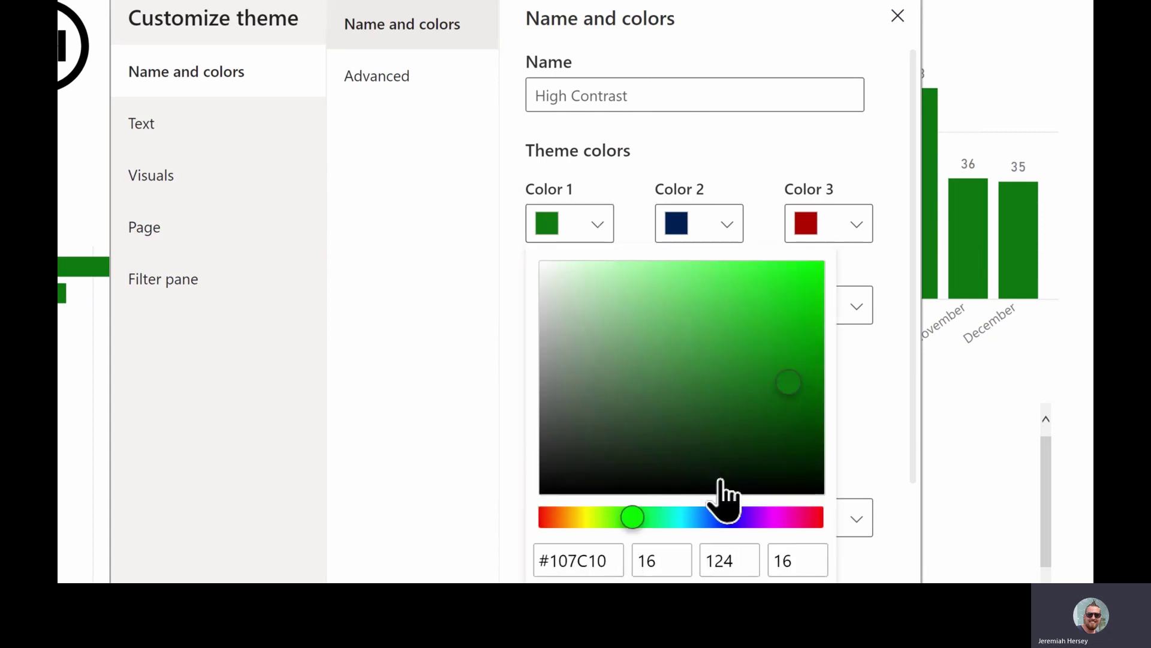
left_click(727, 508)
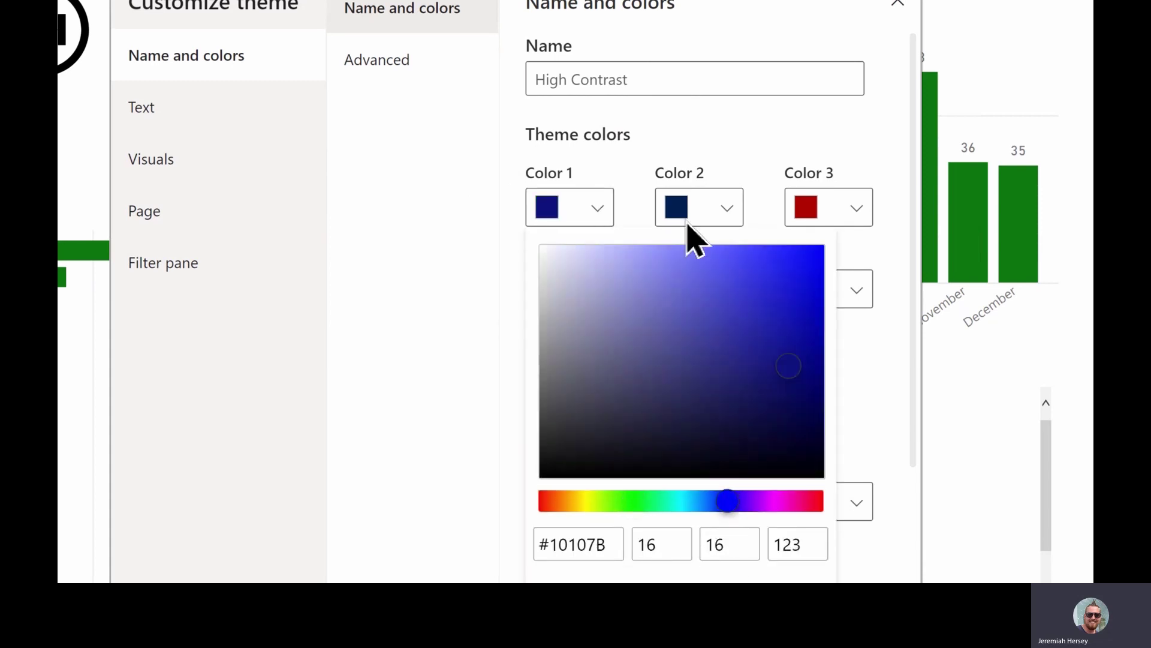
left_click(655, 128)
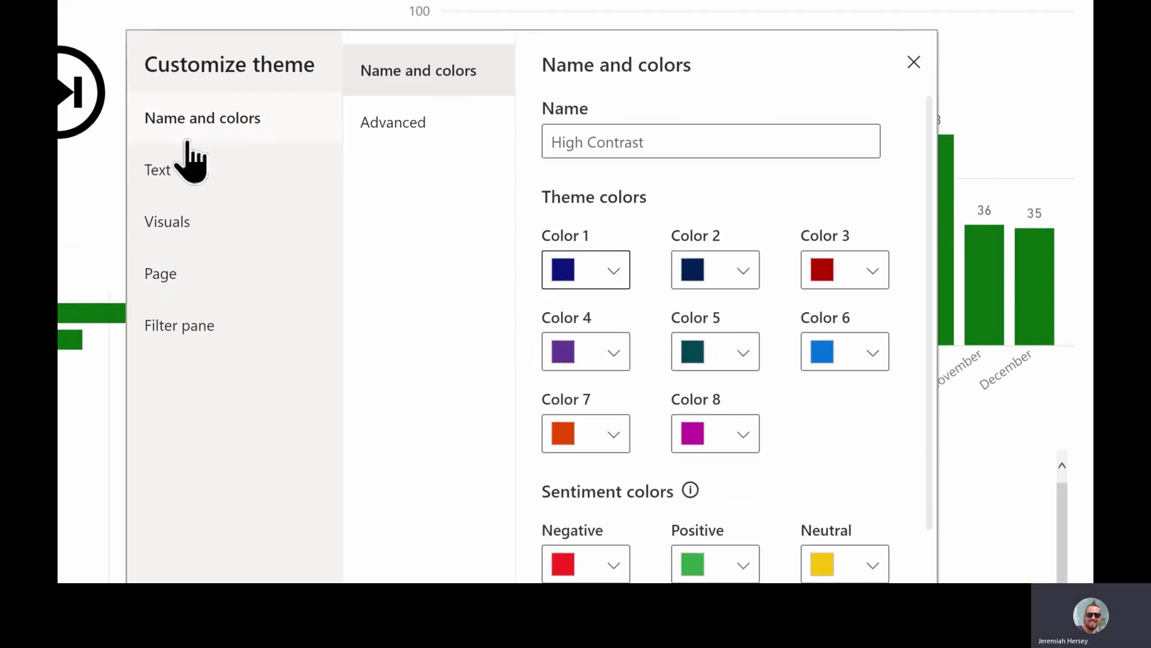
Update the theme to support text settings and review the Title font (DIN, 12 pt).
left_click(200, 174)
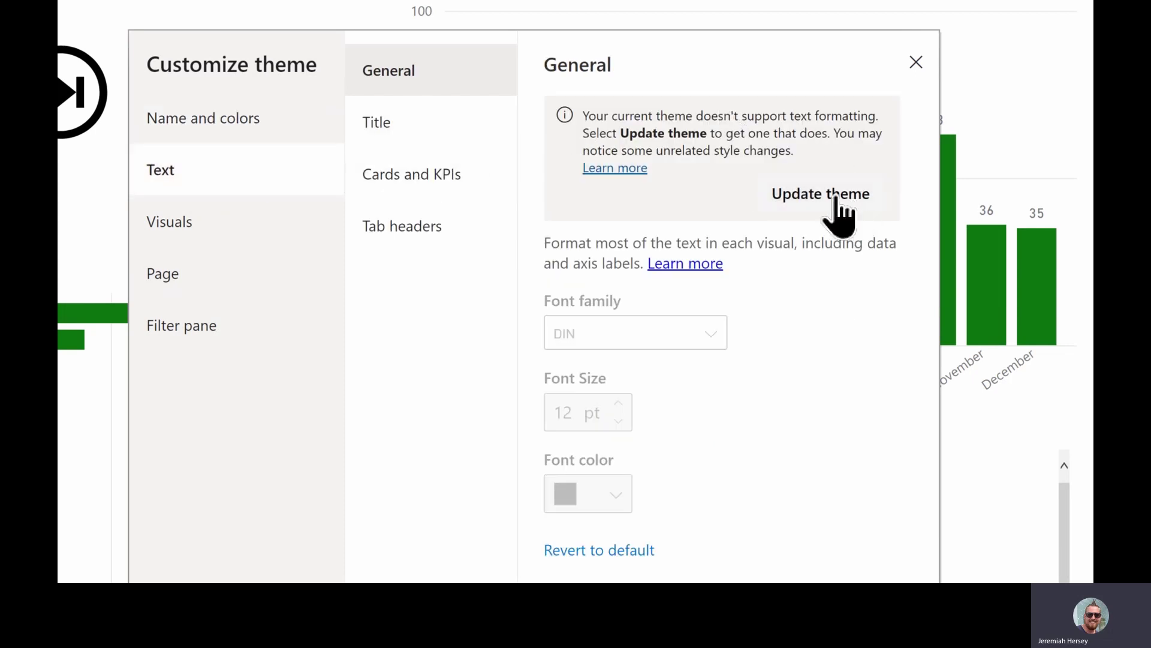
left_click(817, 198)
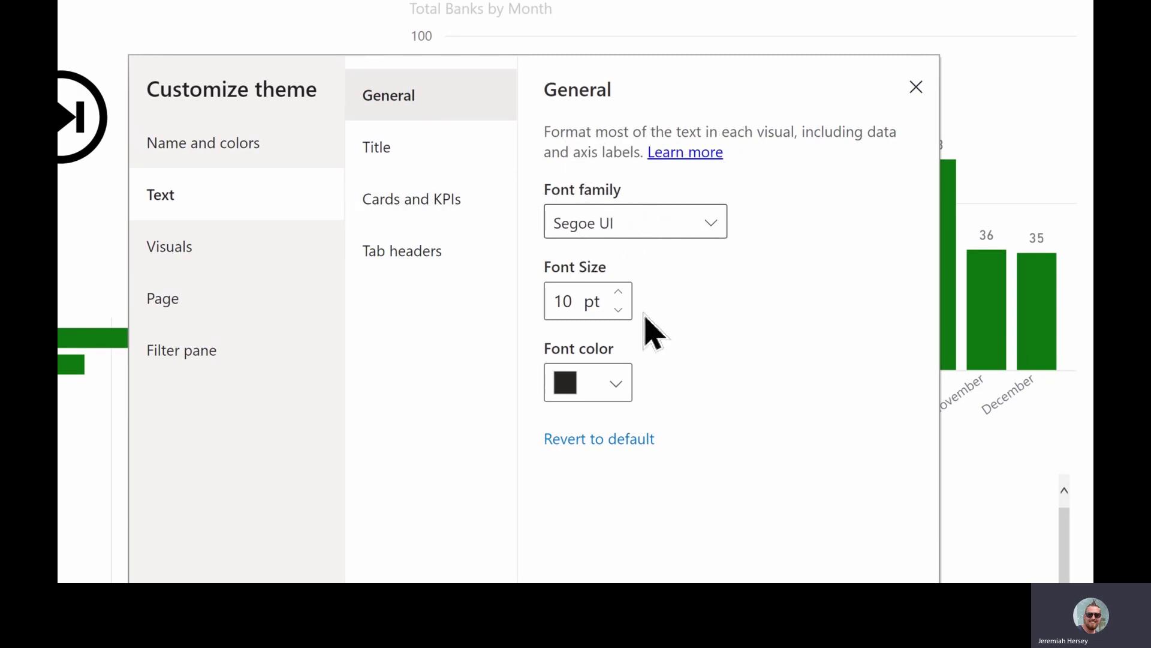
left_click(386, 161)
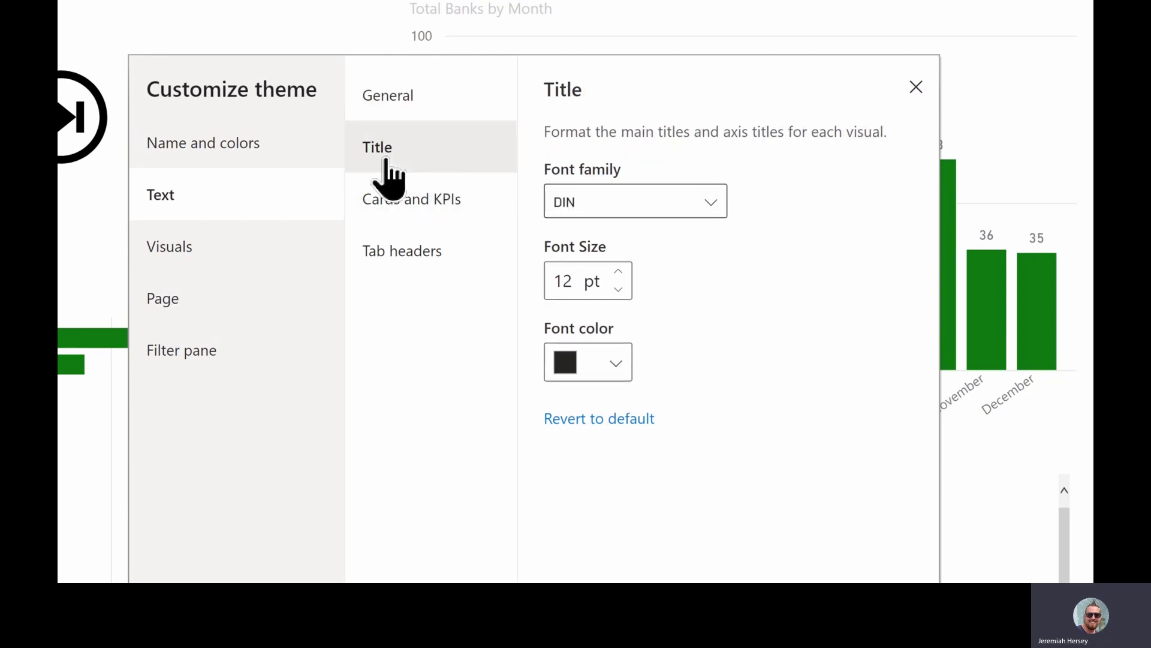
Give visuals a fully opaque pale cyan #ADF5FA background.
left_click(264, 258)
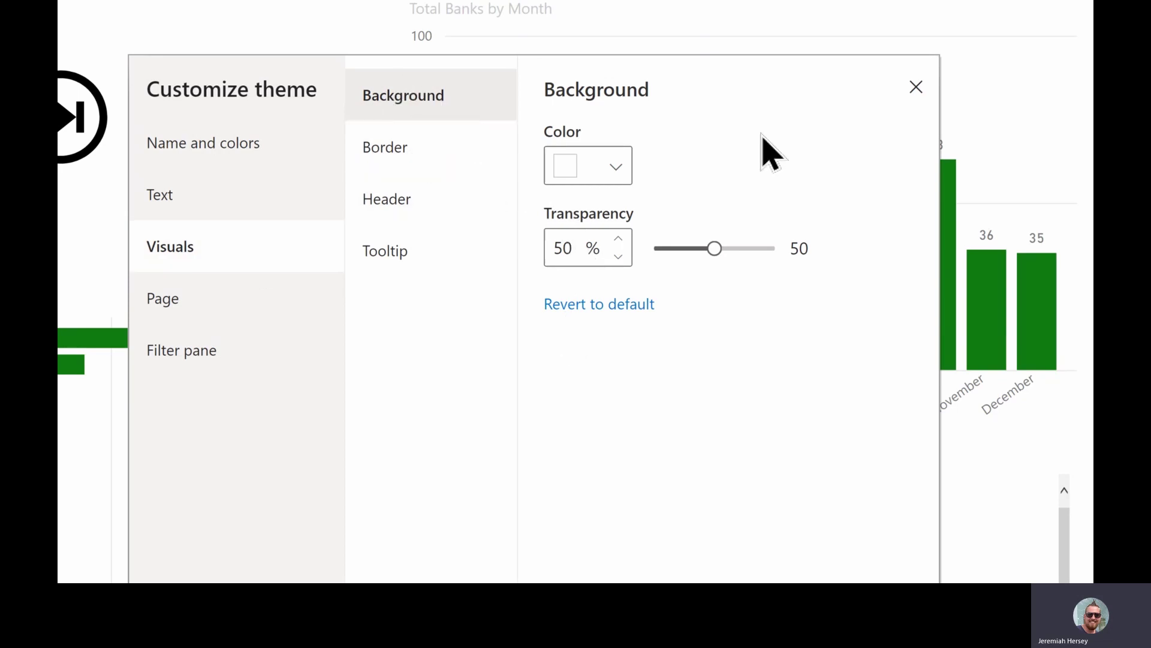
left_click(618, 171)
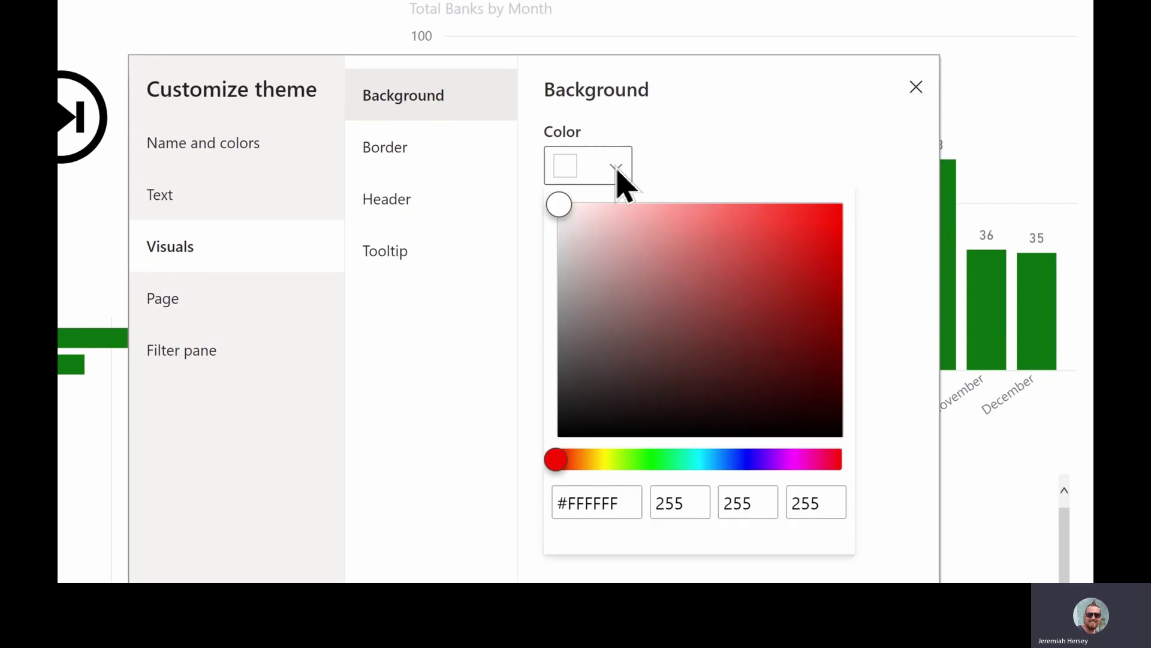
left_click(703, 466)
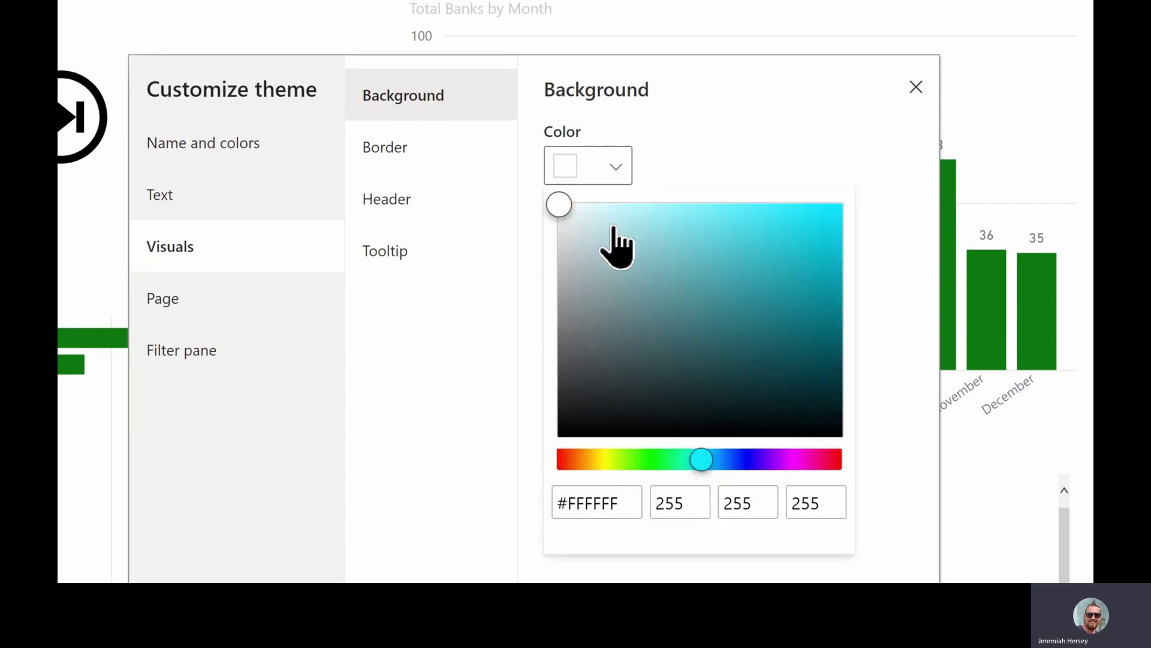
left_click(645, 208)
left_click(721, 173)
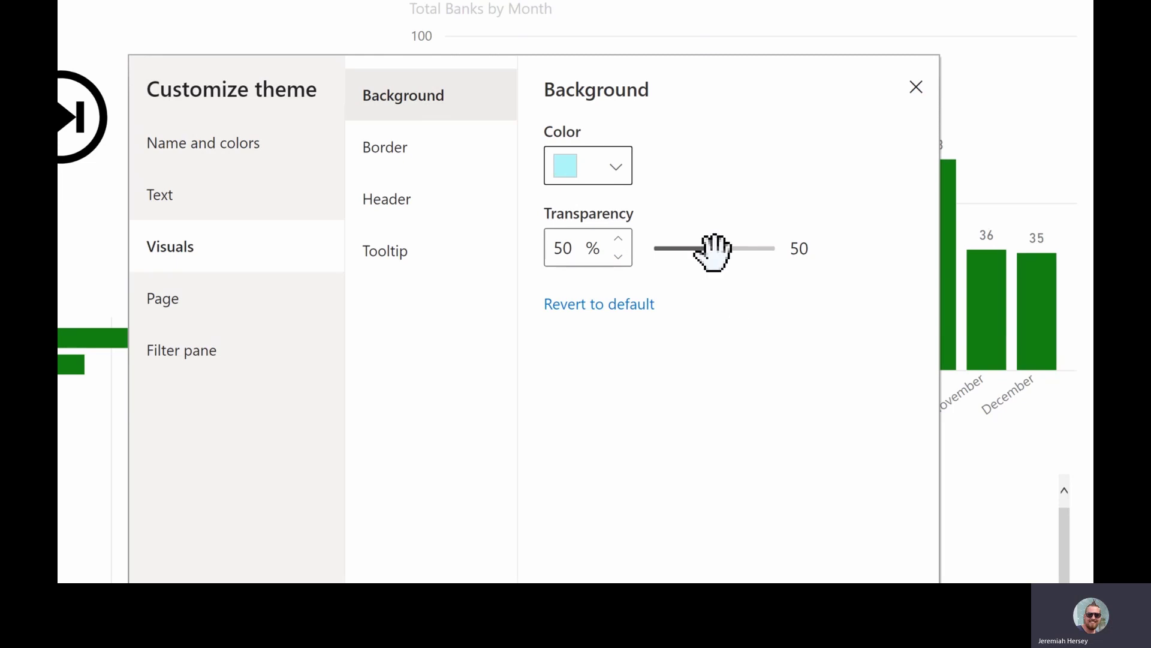
left_click_drag(712, 249, 627, 249)
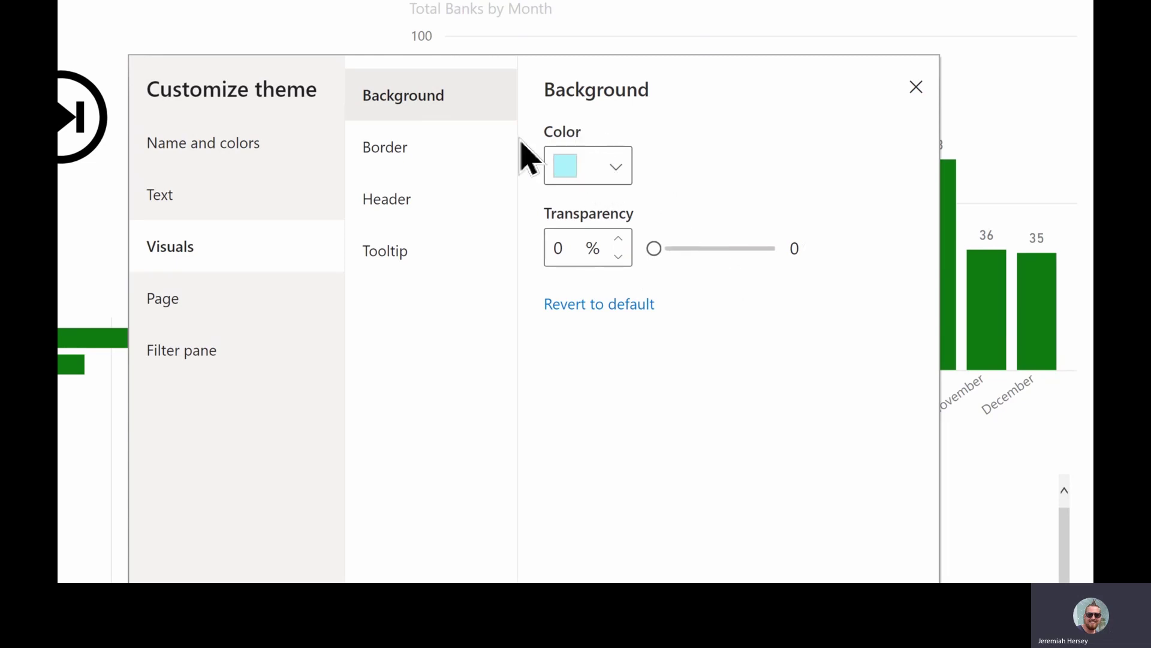
Turn on visual borders in green #3CB947 with a 30 px corner radius.
left_click(429, 149)
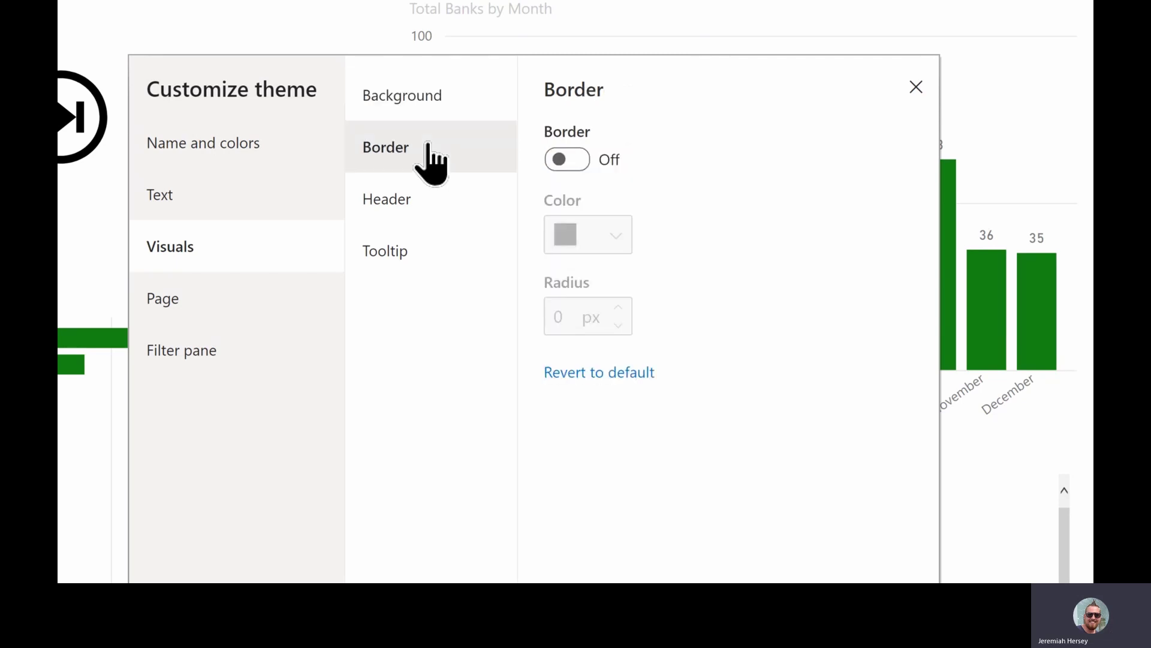
left_click(566, 161)
left_click(616, 237)
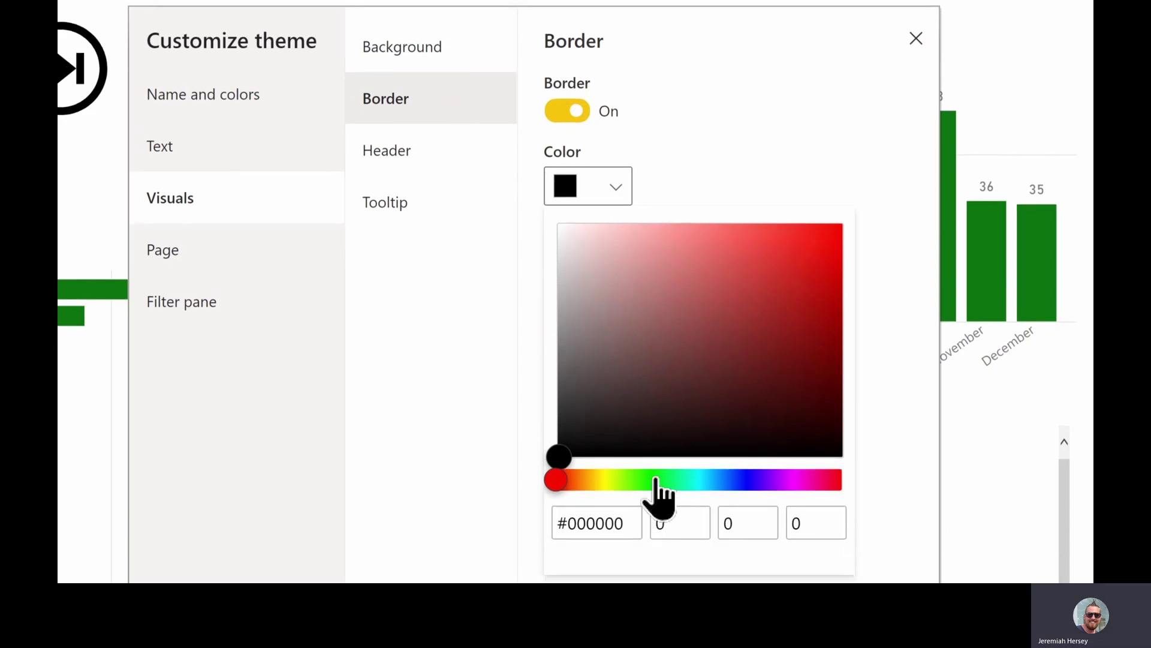
left_click(654, 528)
left_click(749, 289)
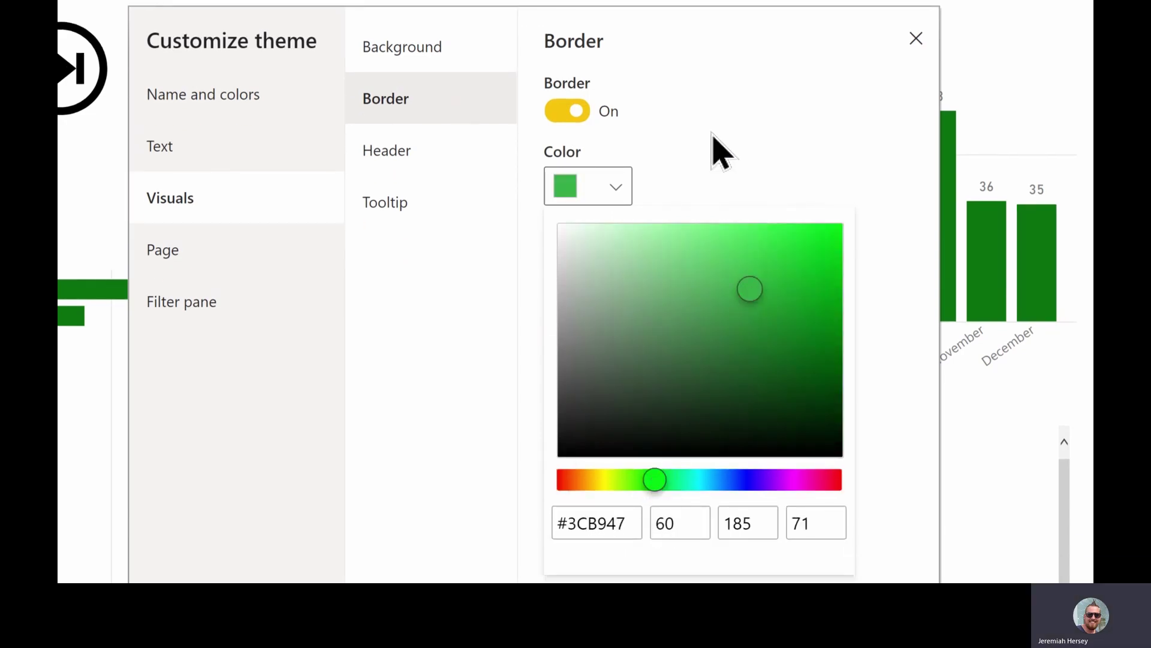
left_click(684, 177)
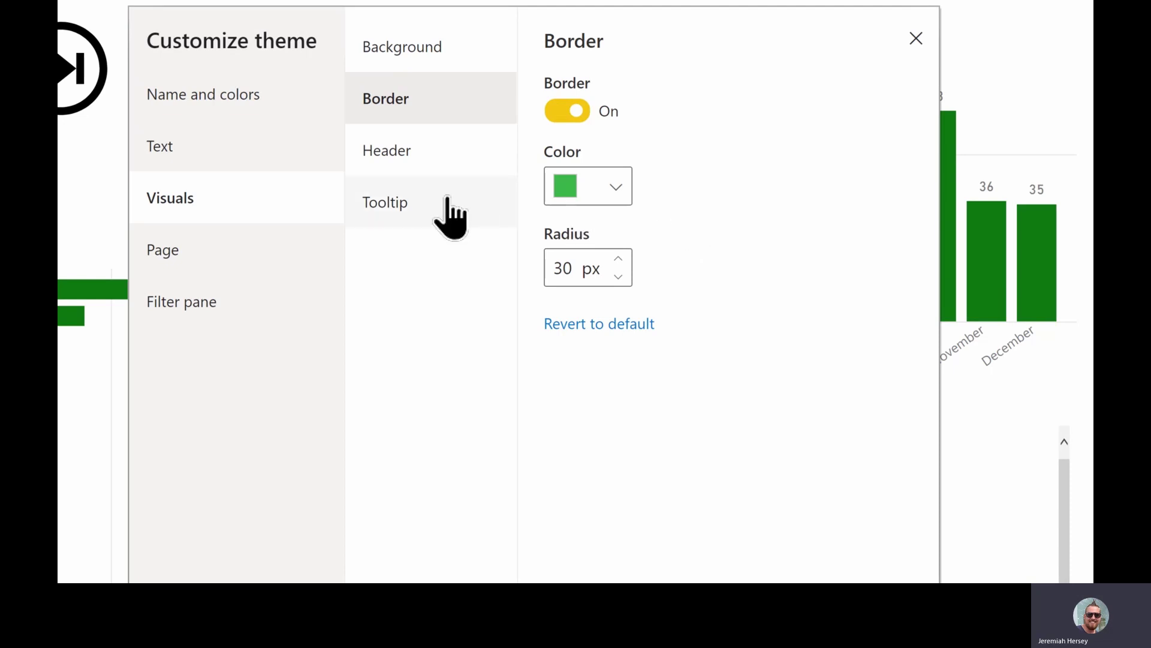
Set the page background to teal-green #46CEA5 with 0% transparency.
left_click(293, 268)
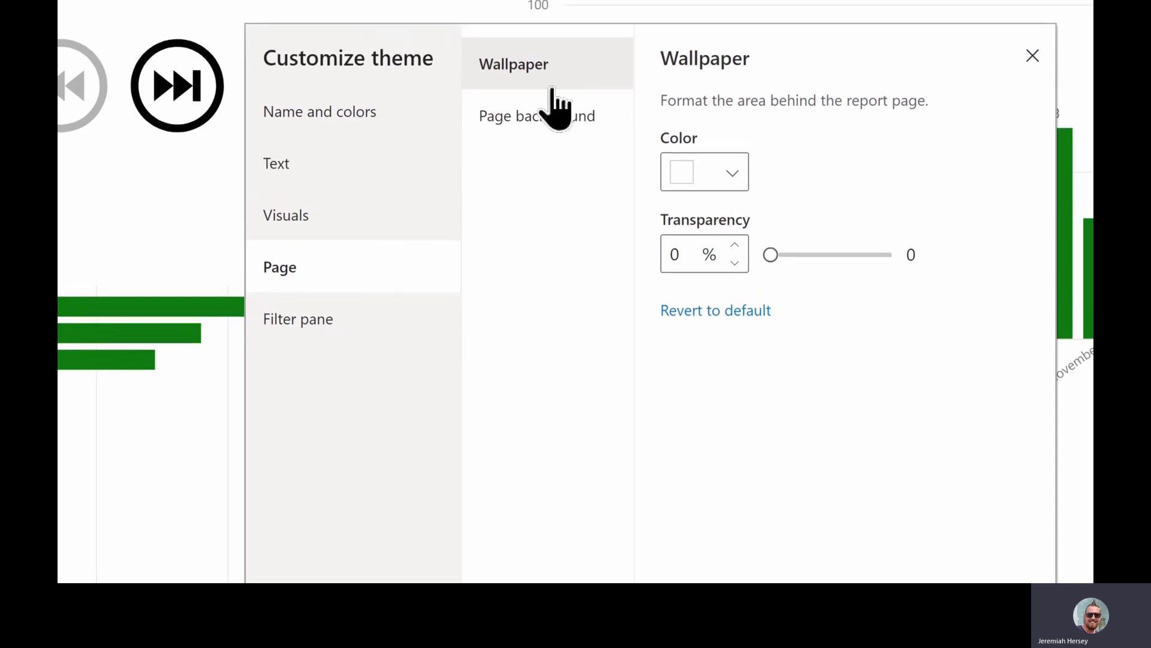
left_click(612, 111)
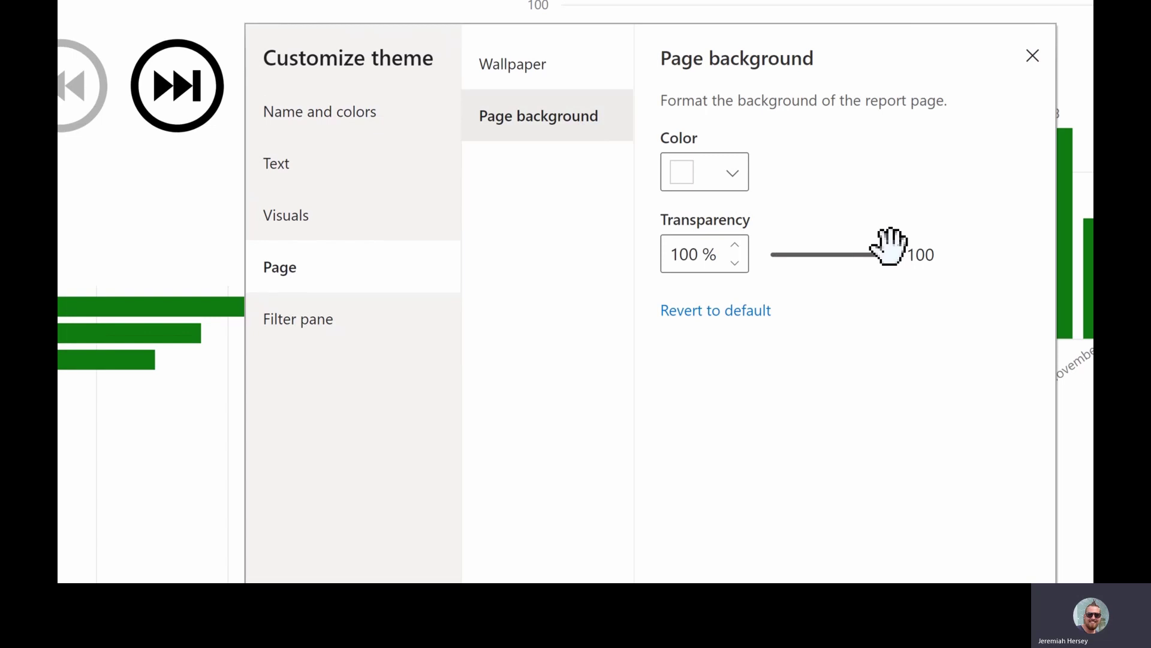
left_click(733, 174)
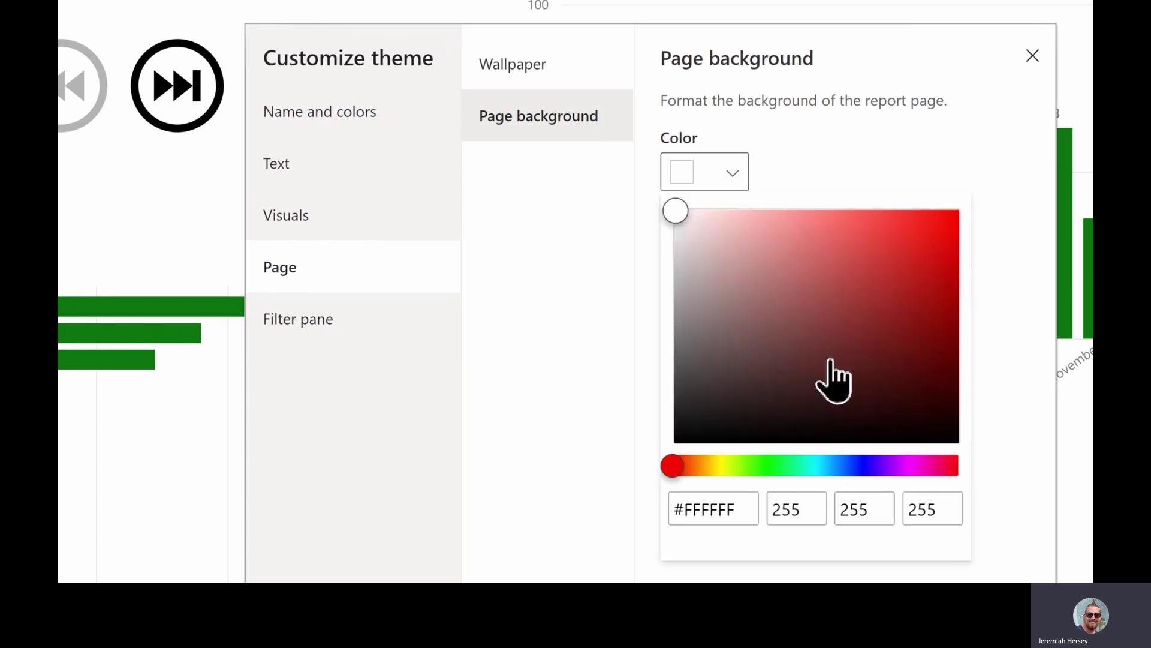
left_click(803, 466)
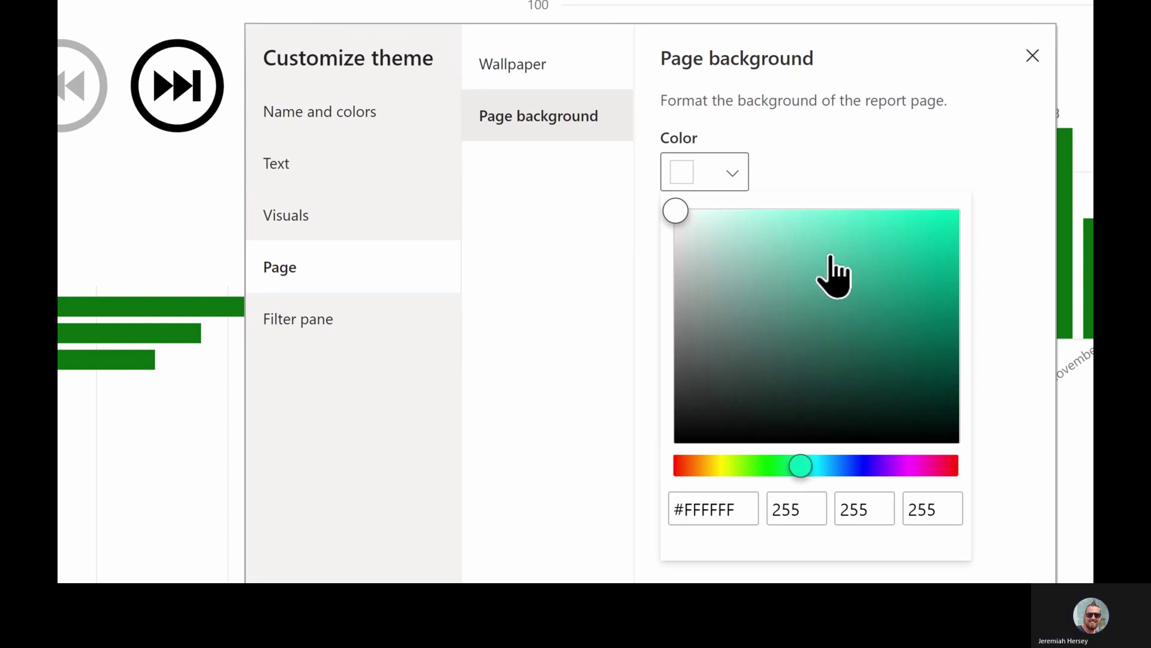
left_click(862, 256)
left_click(838, 146)
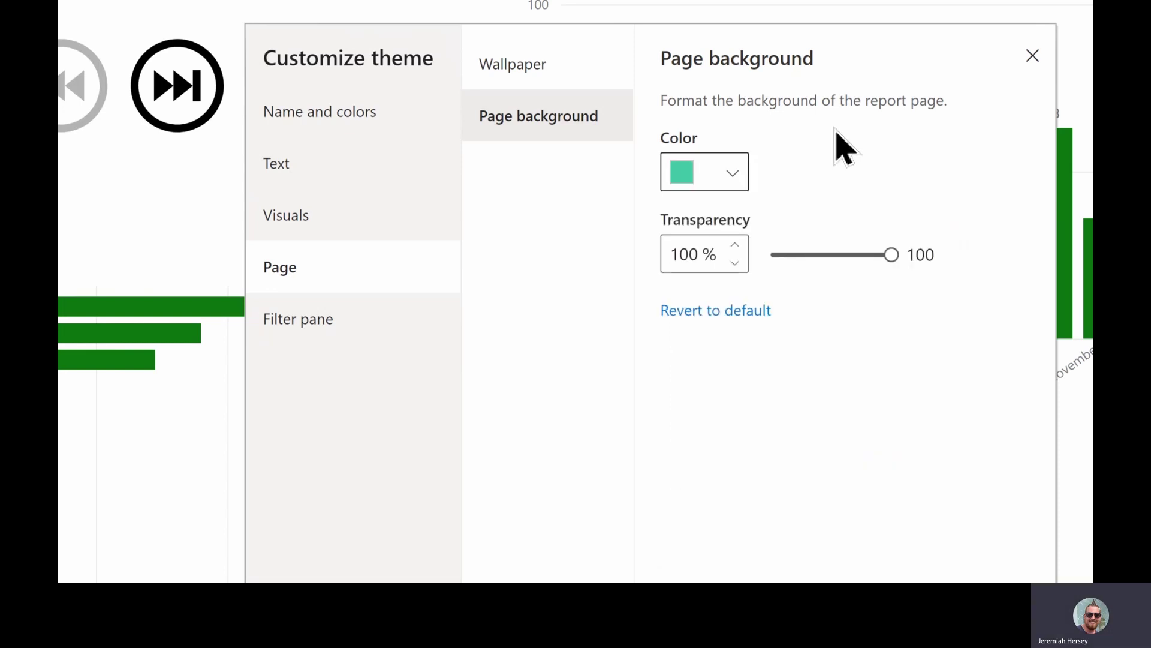
left_click_drag(892, 255, 707, 250)
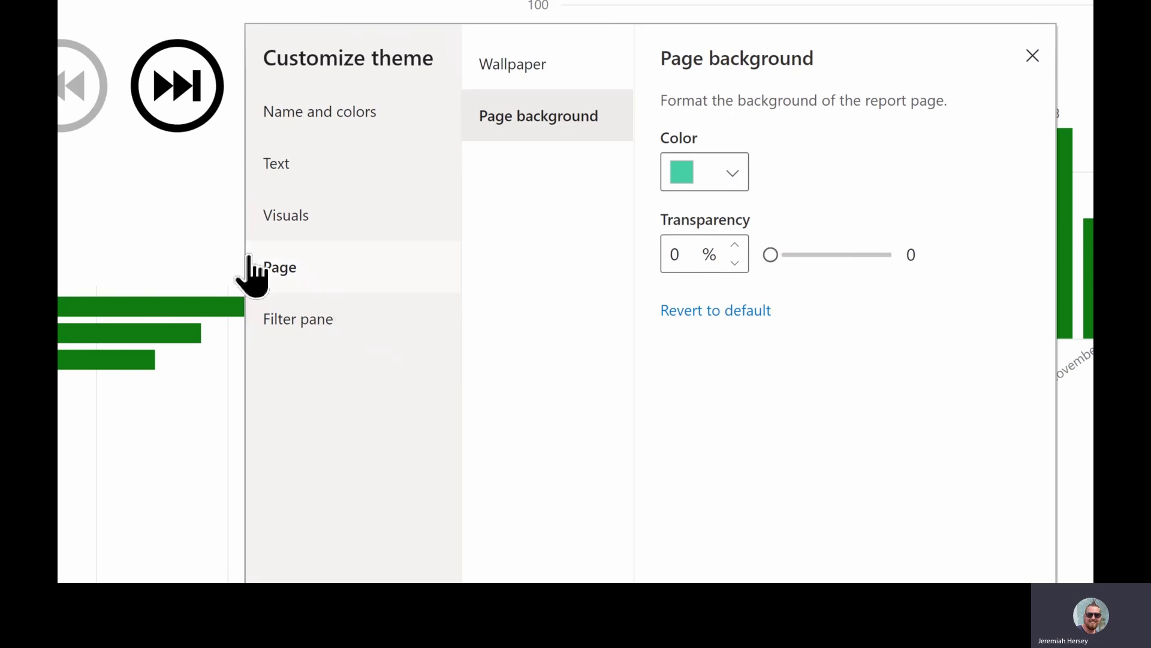
left_click(393, 339)
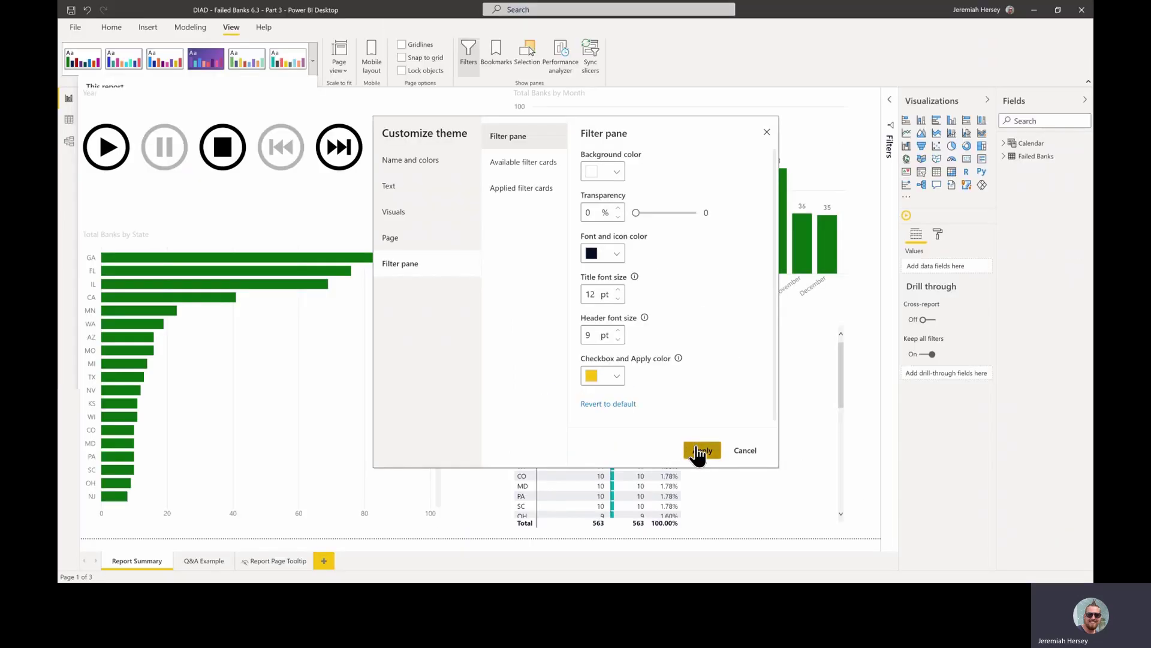
Apply the customized theme: teal-green page, pale cyan rounded visuals, dark blue bars.
left_click(700, 449)
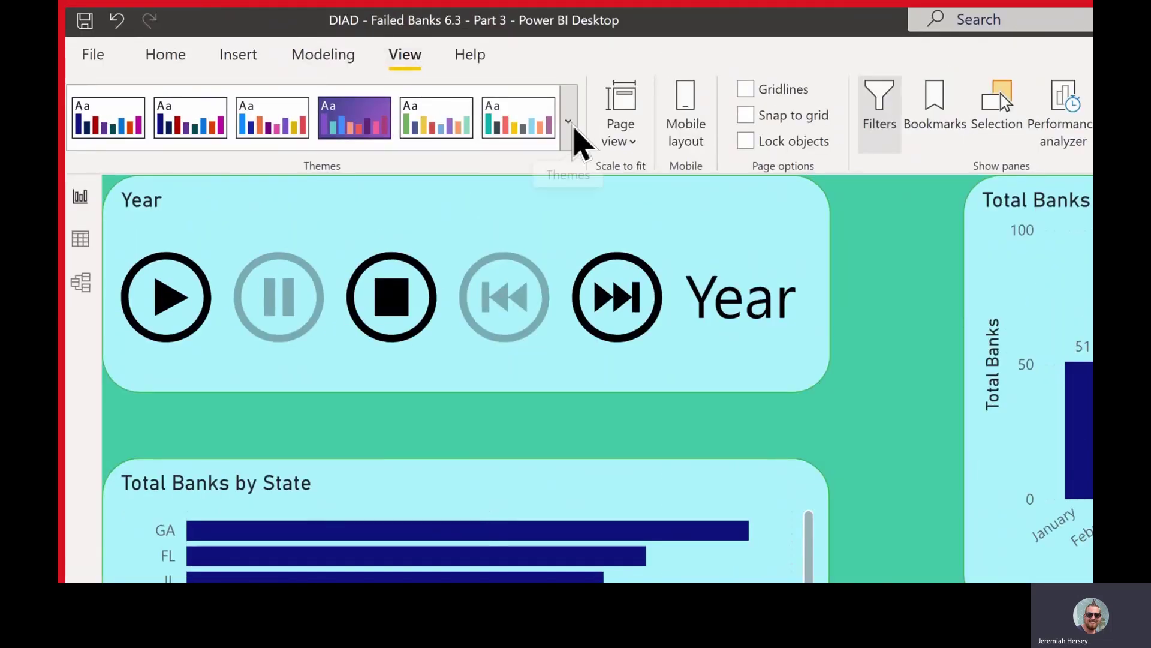
Save the current theme as the JSON file 6.4Theme in Downloads.
left_click(573, 131)
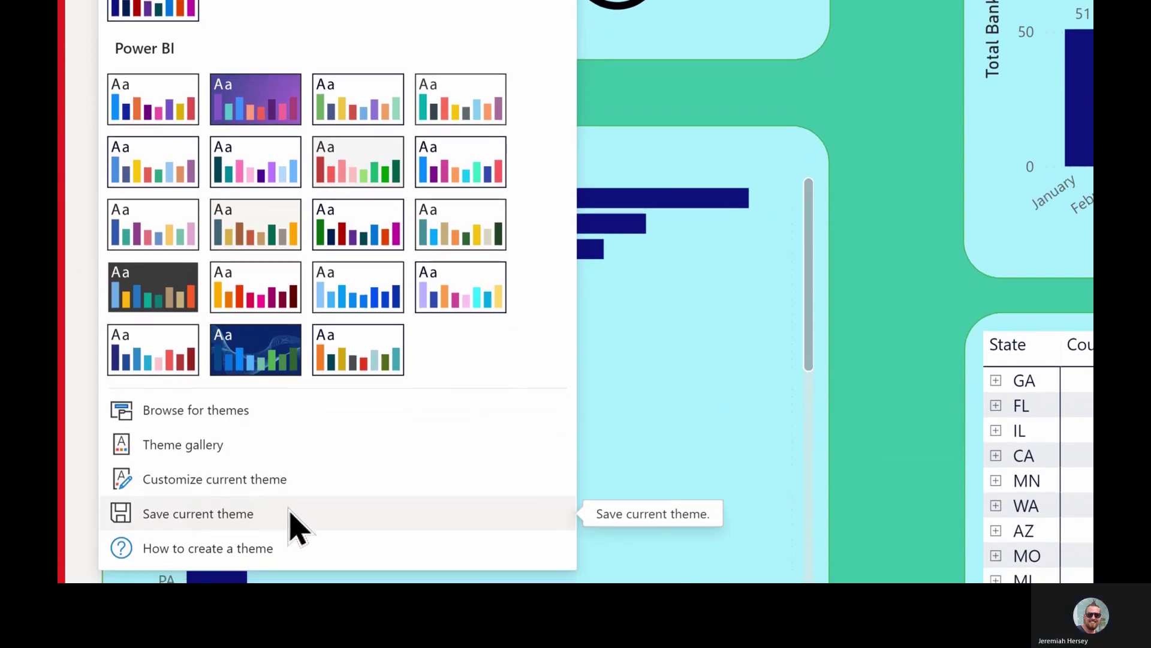
left_click(289, 513)
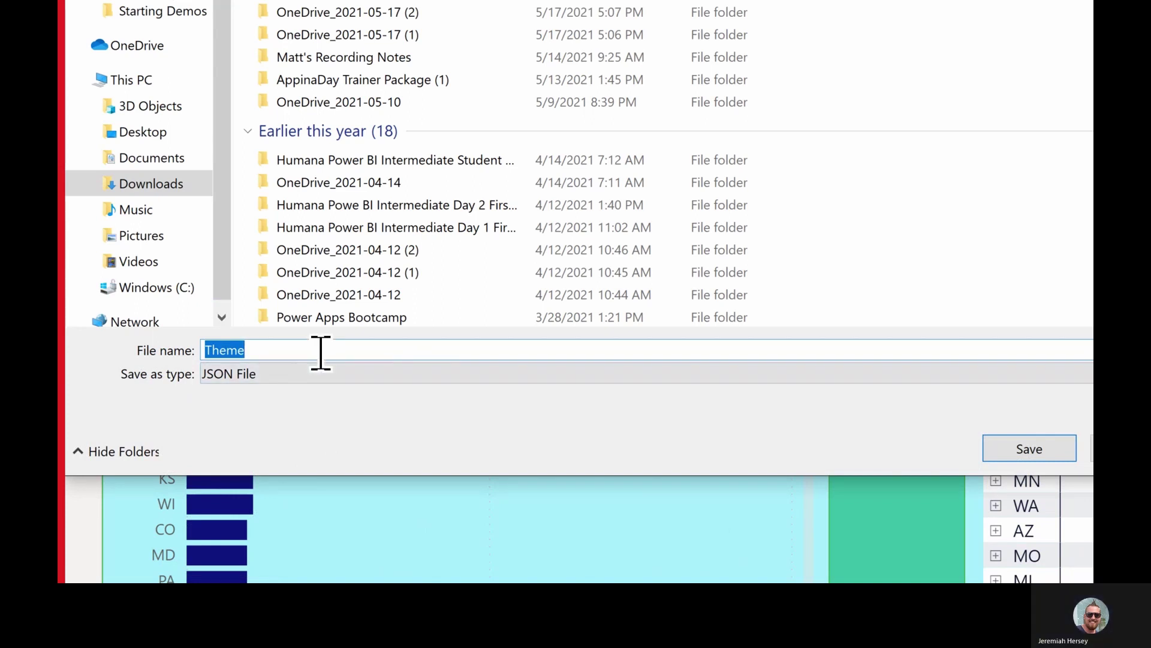
type("6.4")
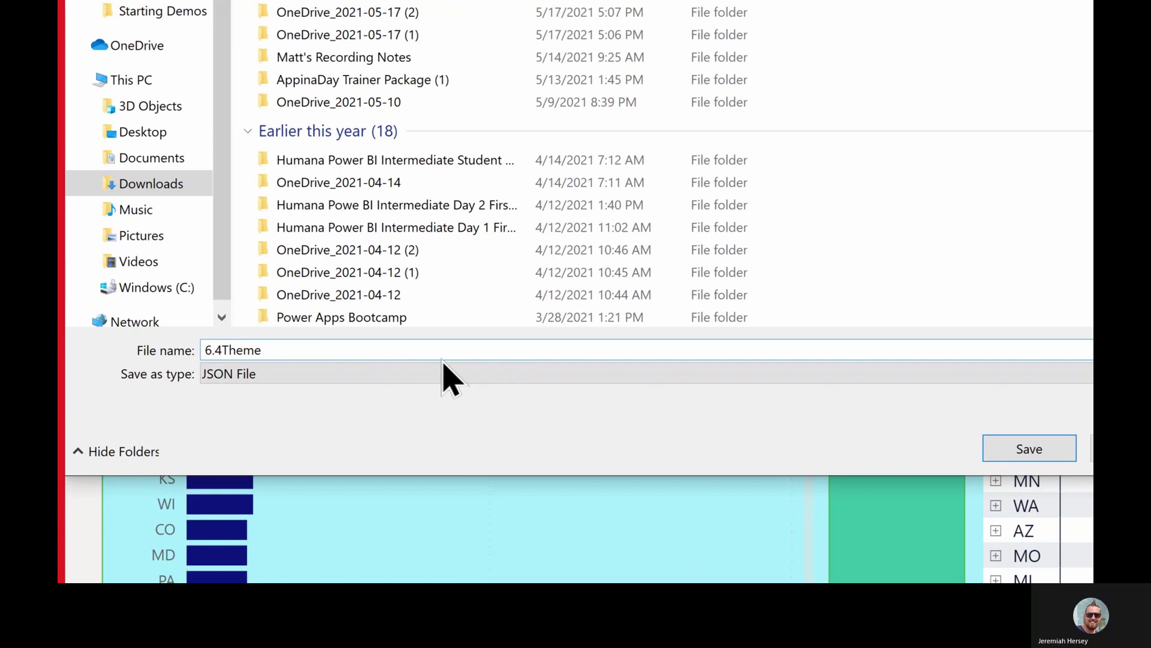
left_click(973, 457)
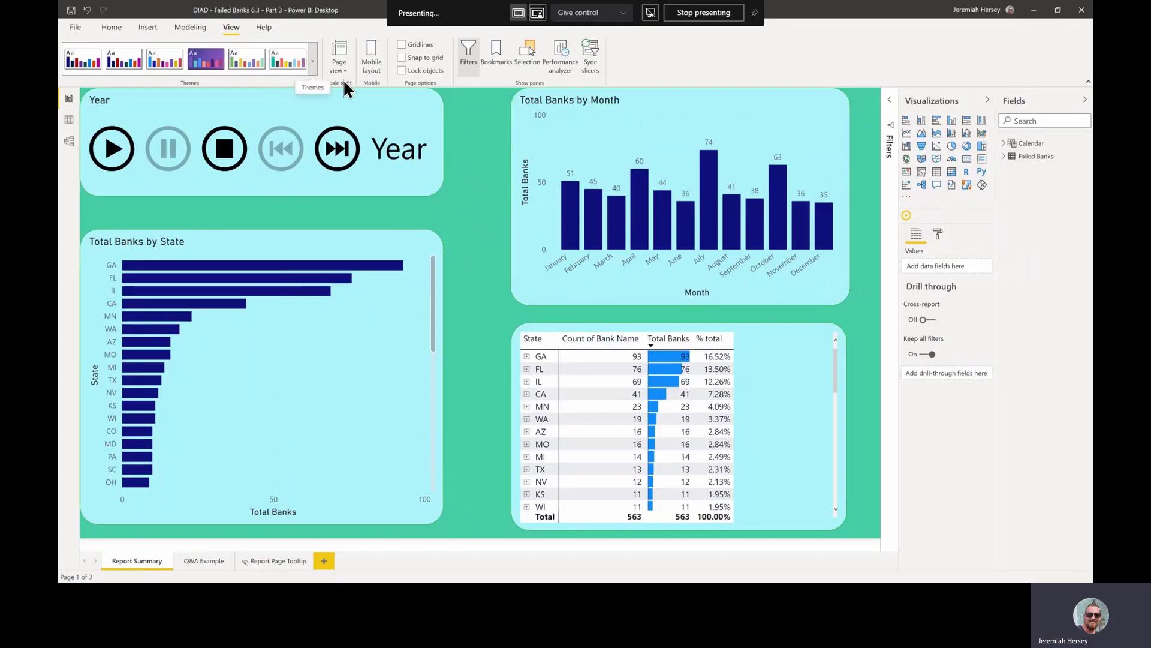
left_click(313, 61)
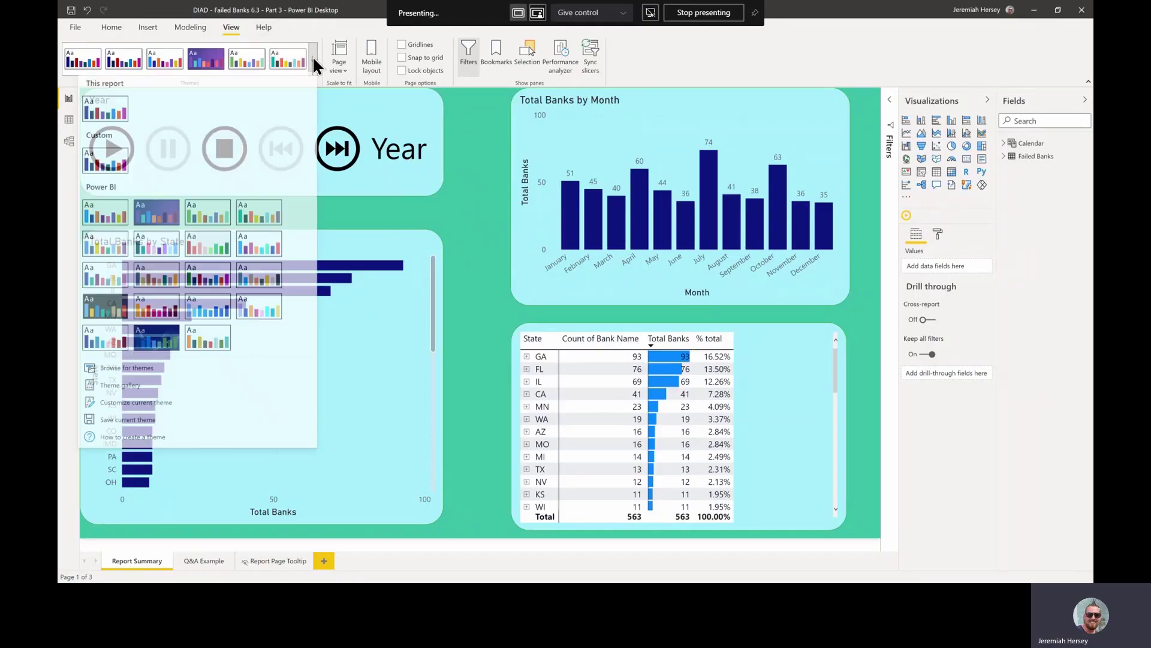
Switch to the default theme, then re-import 6.4Theme.json to restore the custom styling.
left_click(110, 222)
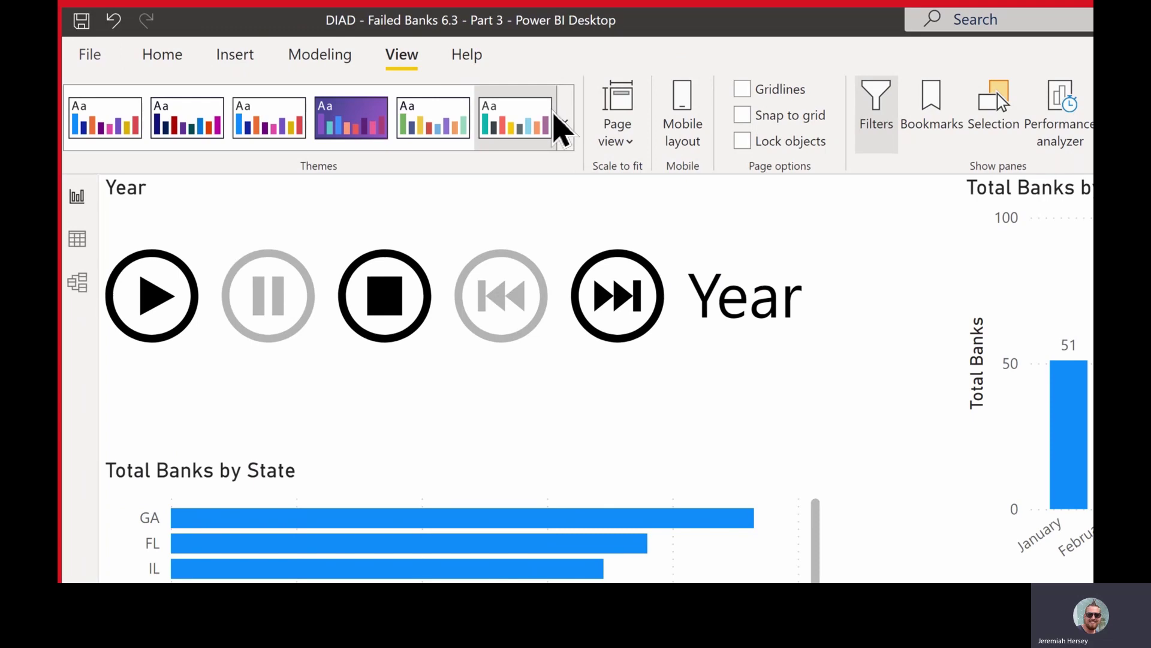
left_click(565, 122)
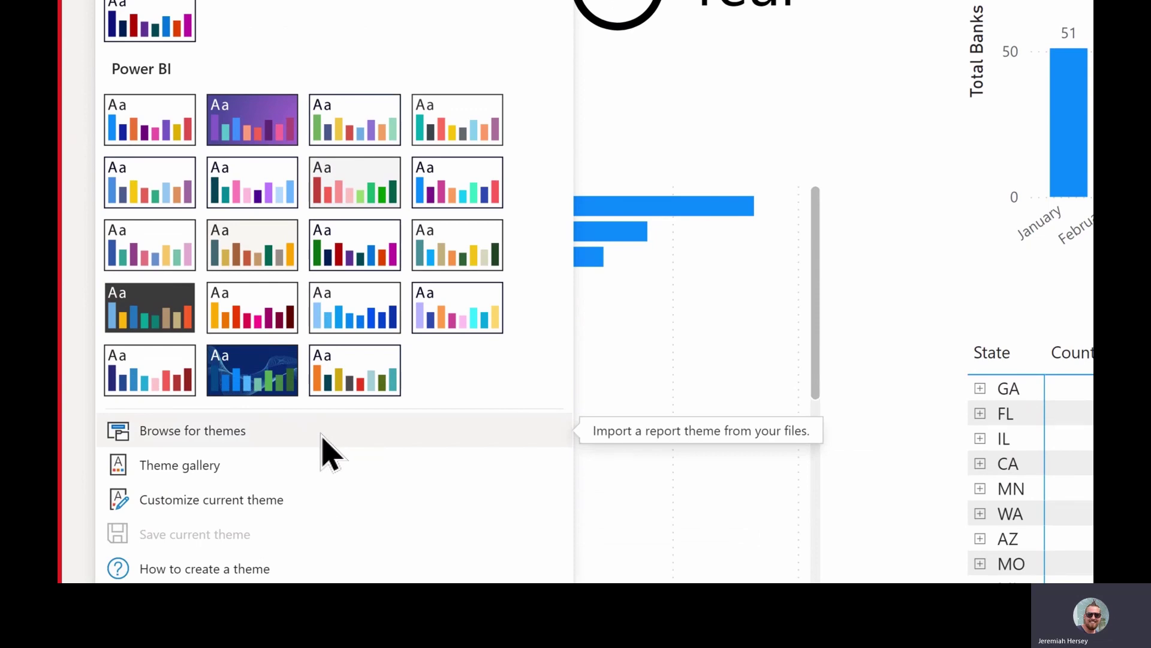
left_click(323, 437)
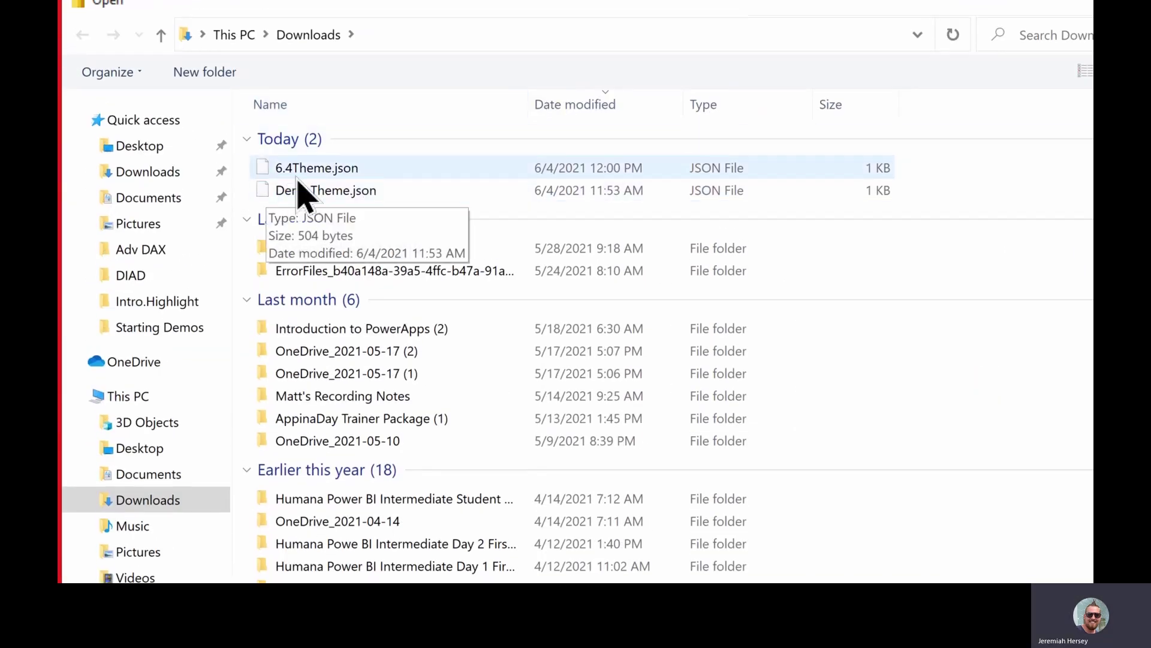
left_click(312, 175)
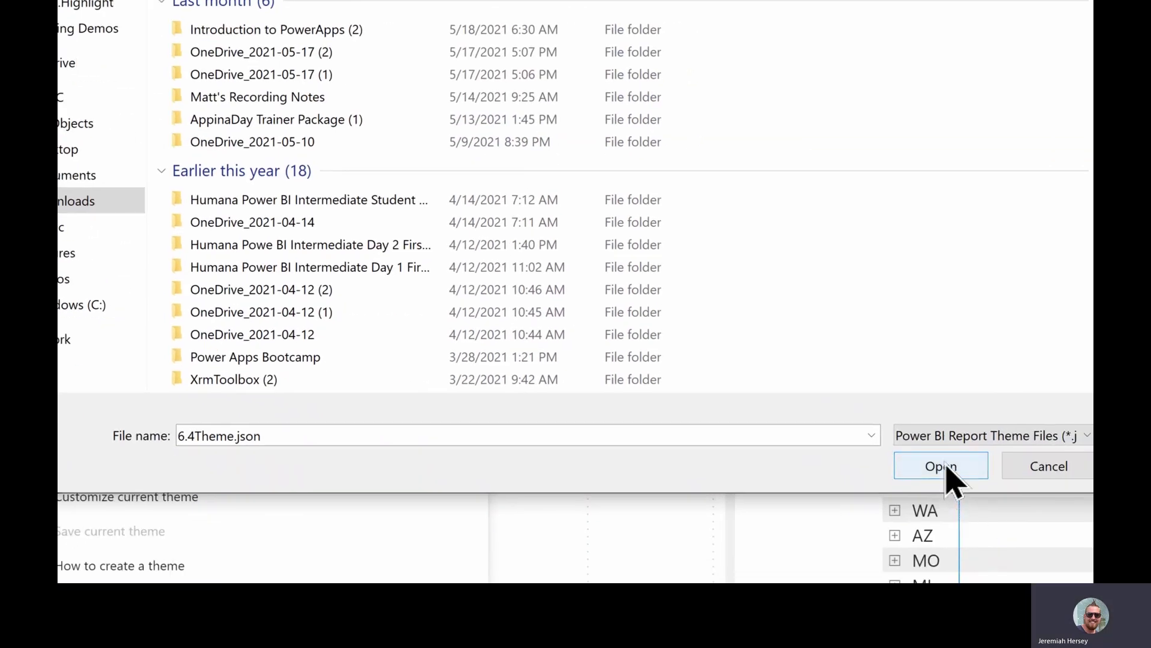
left_click(946, 468)
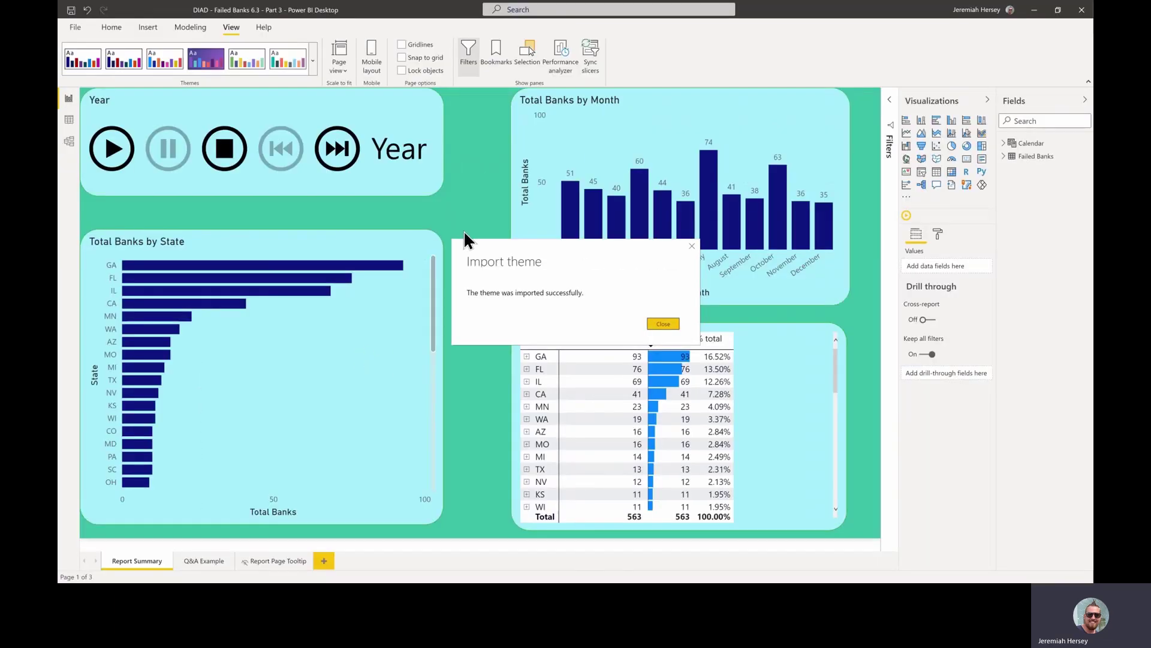
left_click(676, 326)
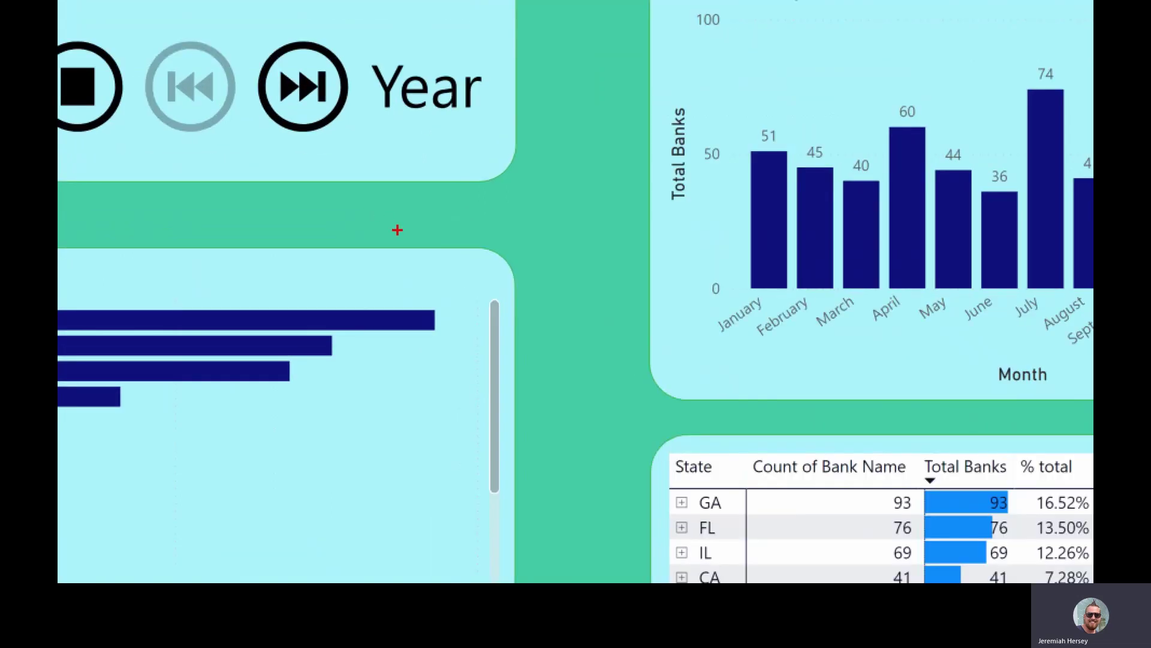
left_click_drag(414, 210, 544, 311)
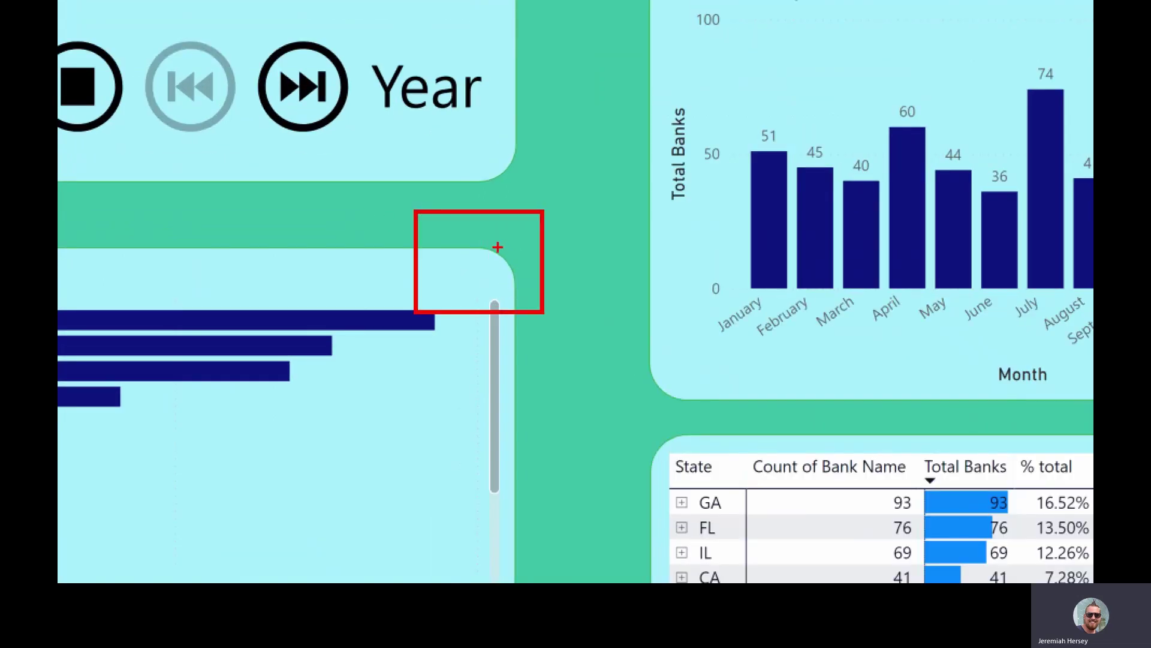